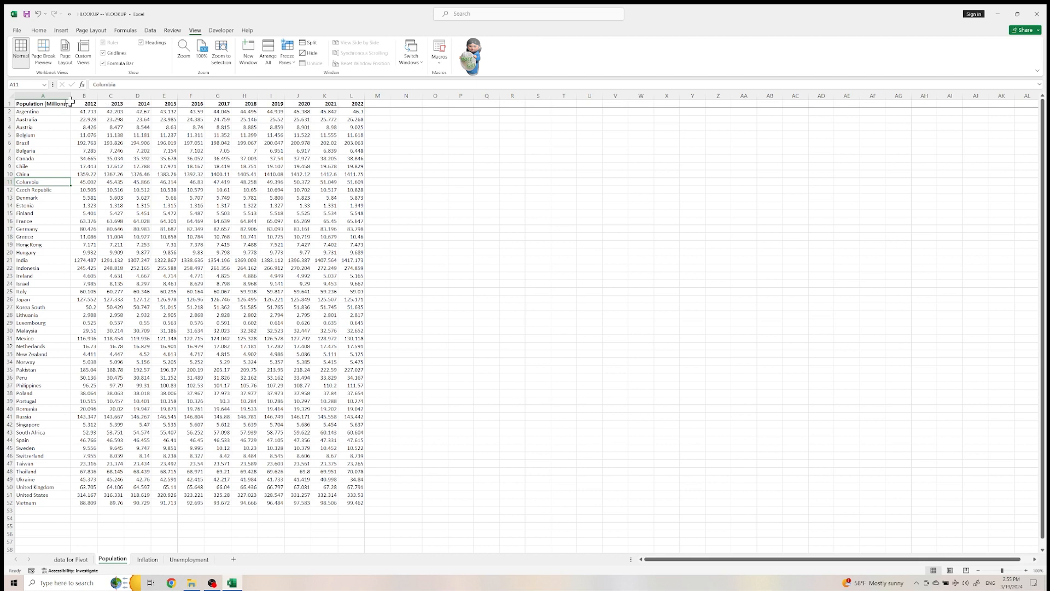
Examine the Population sheet's layout by highlighting the country column, the 2012–2022 year headers and columns, and the country rows.
{"action": "left_click", "coordinate": [53, 97]}
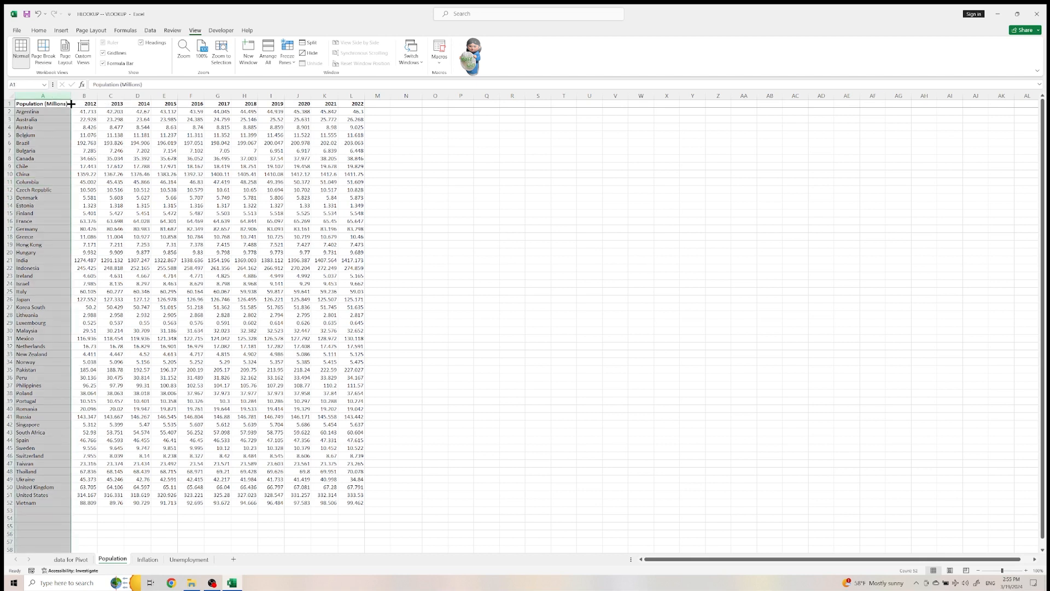
{"action": "left_click_drag", "start_coordinate": [81, 103], "coordinate": [357, 104]}
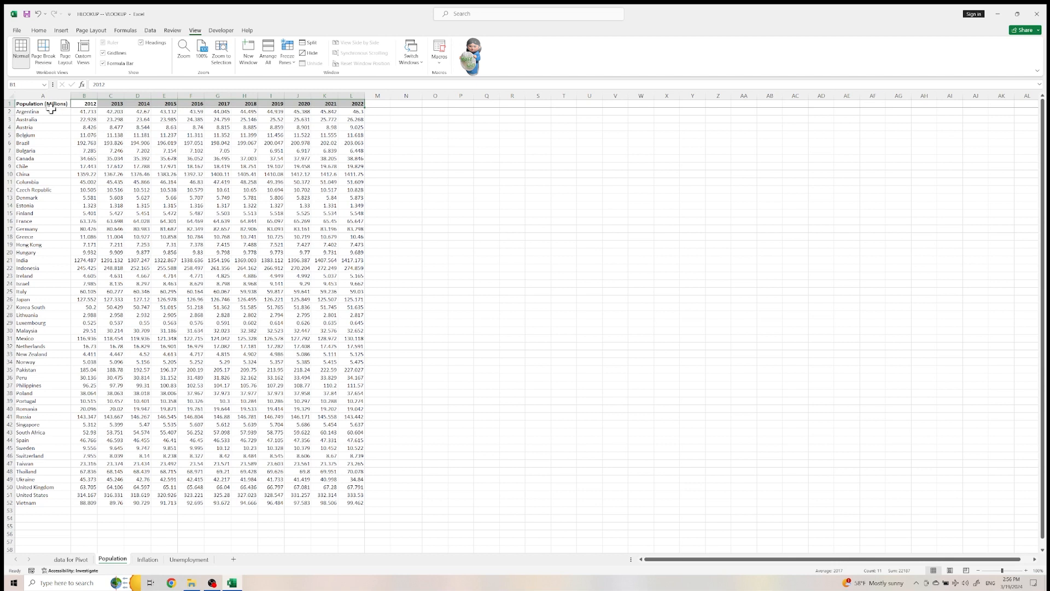
{"action": "left_click_drag", "start_coordinate": [18, 109], "coordinate": [80, 502]}
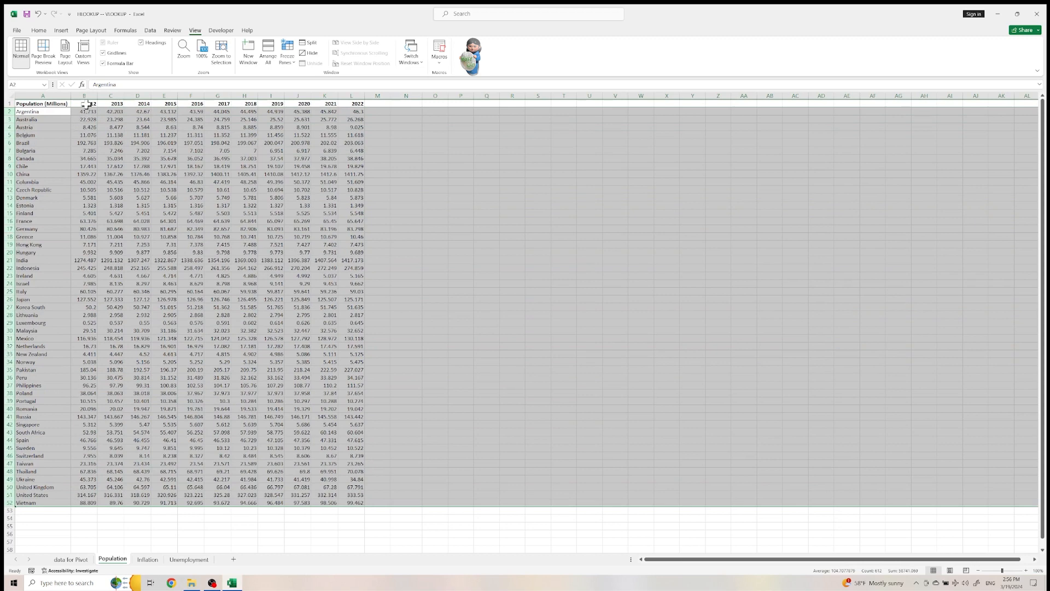
{"action": "left_click_drag", "start_coordinate": [85, 96], "coordinate": [358, 94]}
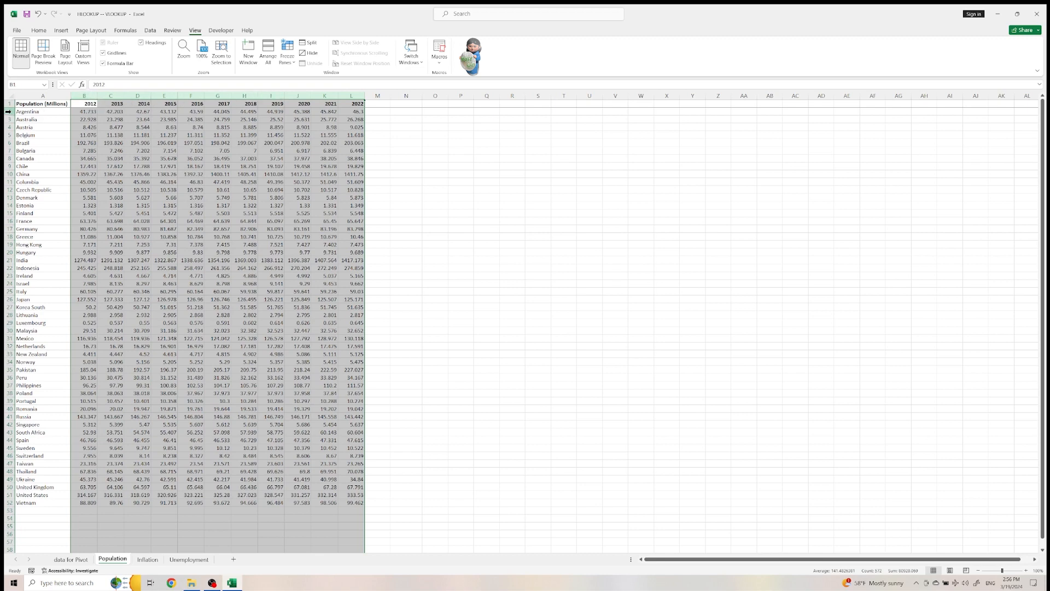
{"action": "left_click_drag", "start_coordinate": [16, 112], "coordinate": [63, 500]}
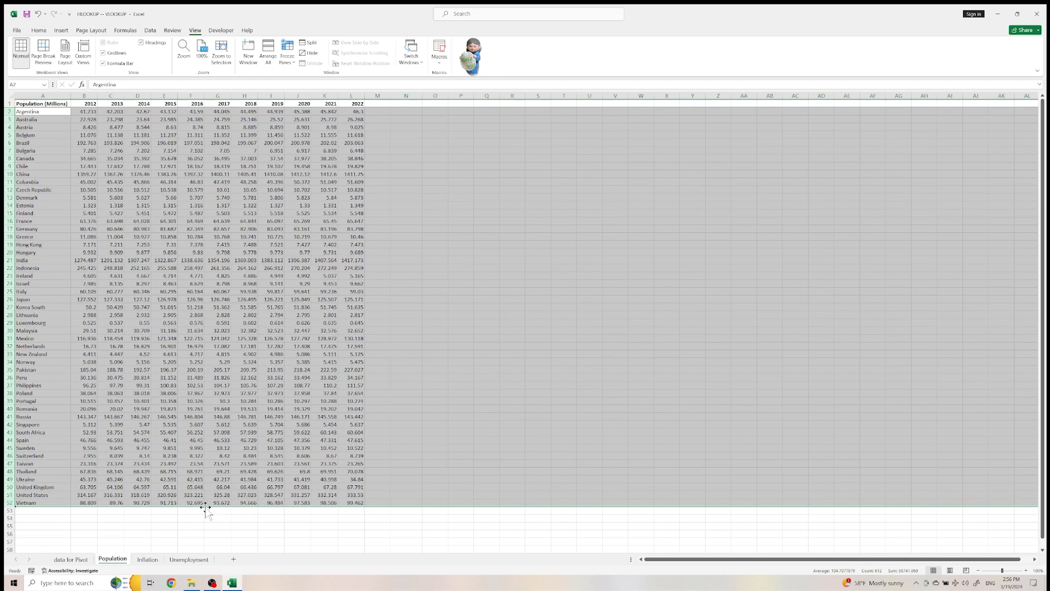
Review the Exports, Imports and Population Vlookup cells for Argentina on the data for Pivot sheet against the Population sheet.
{"action": "left_click", "coordinate": [74, 560]}
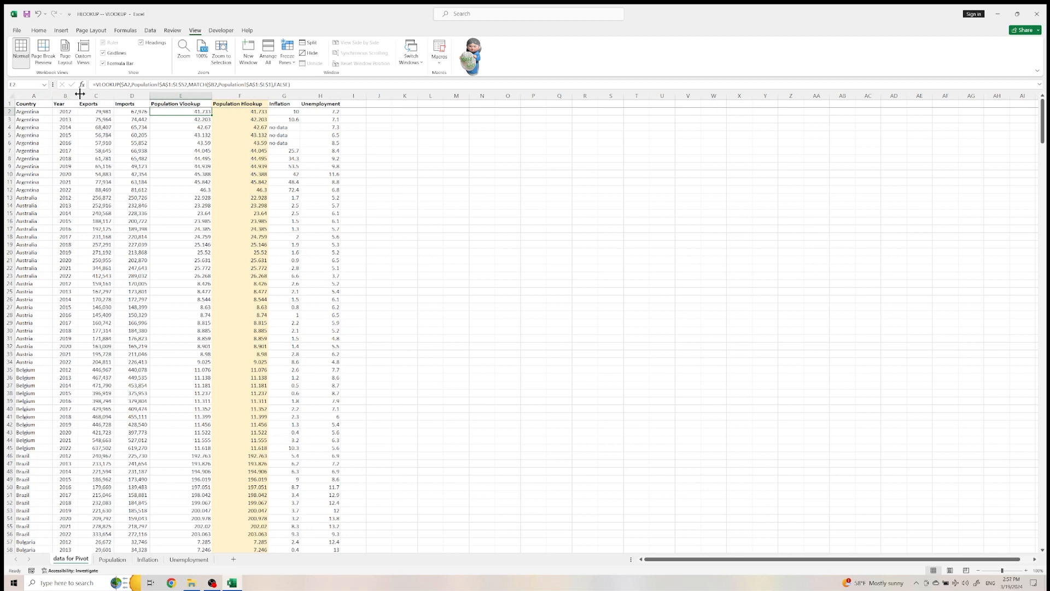
{"action": "left_click", "coordinate": [103, 111]}
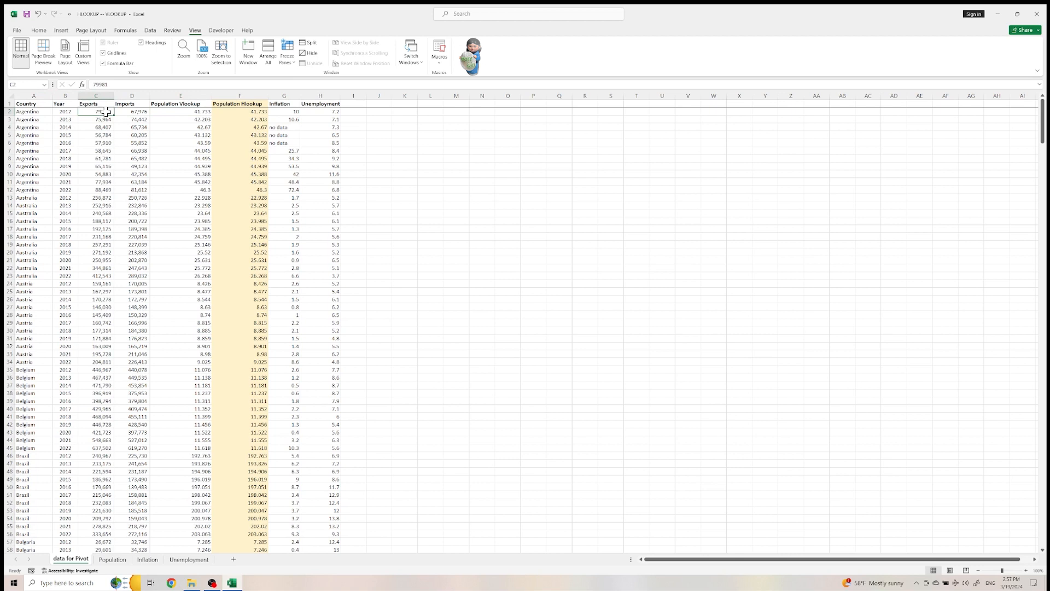
{"action": "left_click", "coordinate": [130, 110]}
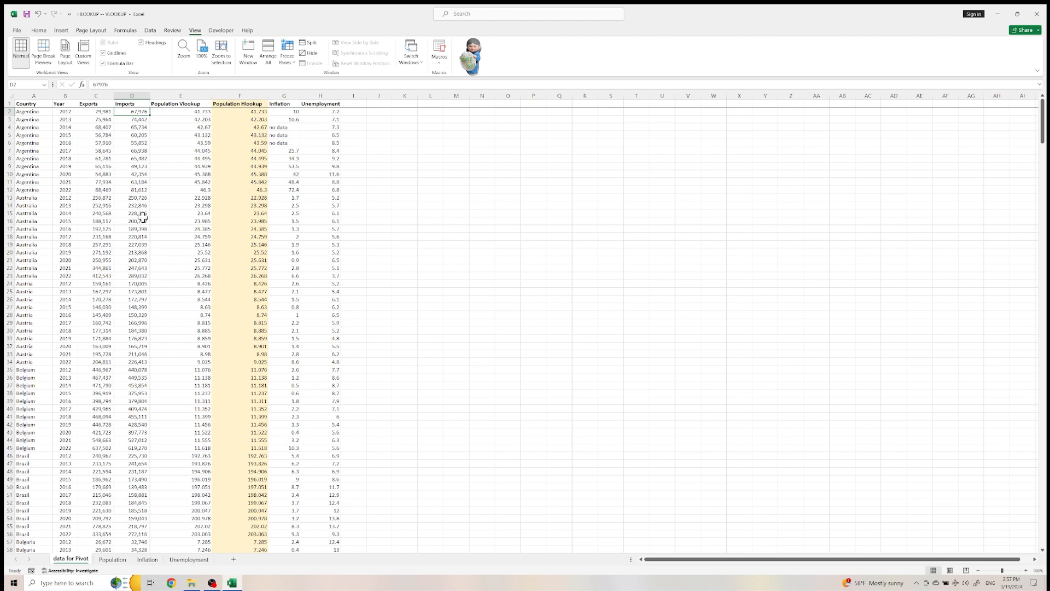
{"action": "left_click", "coordinate": [175, 111]}
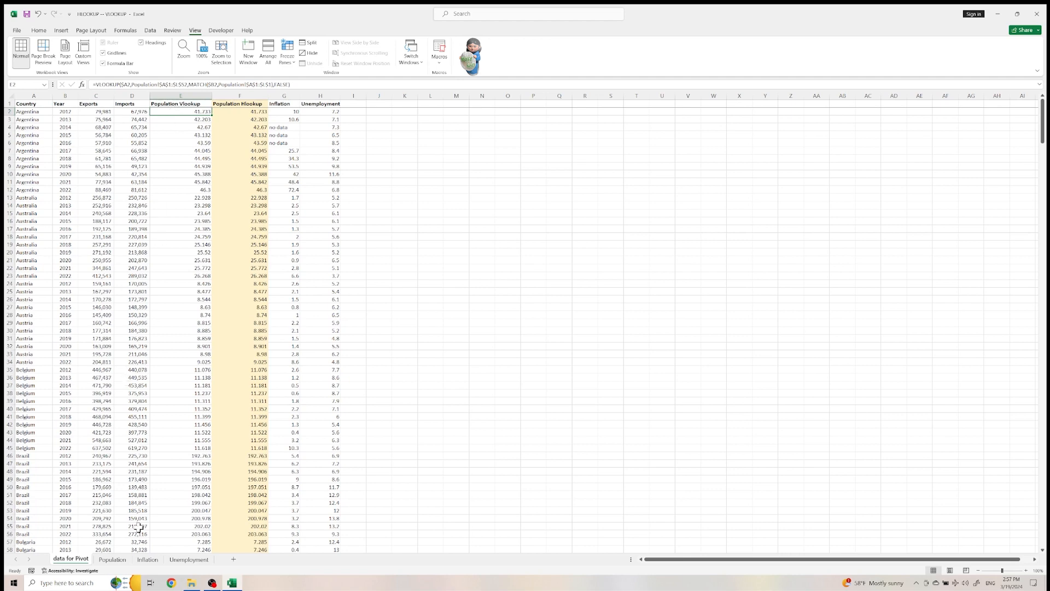
{"action": "left_click", "coordinate": [119, 559]}
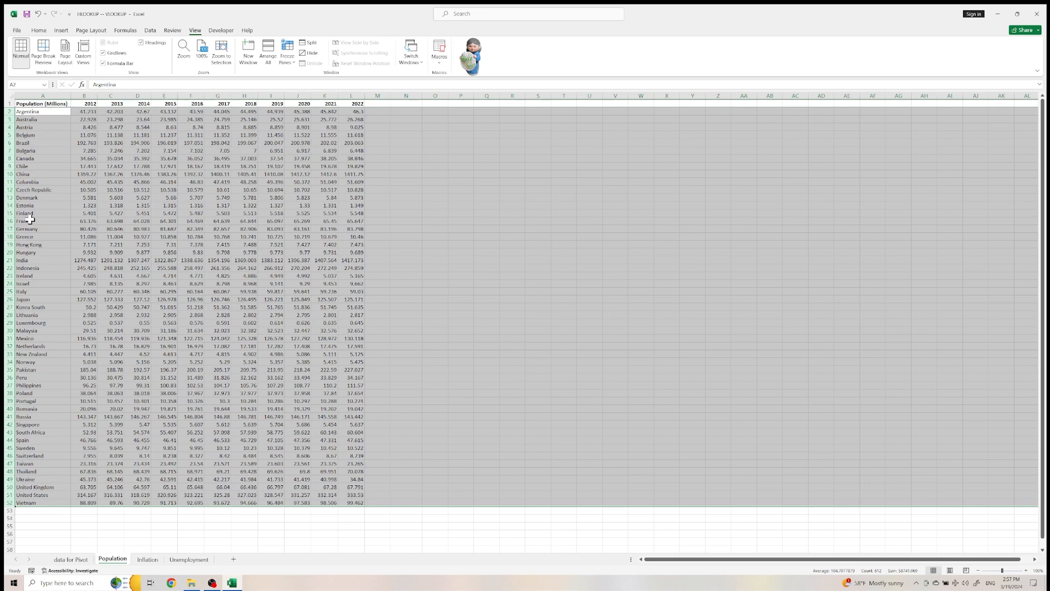
{"action": "left_click", "coordinate": [71, 559]}
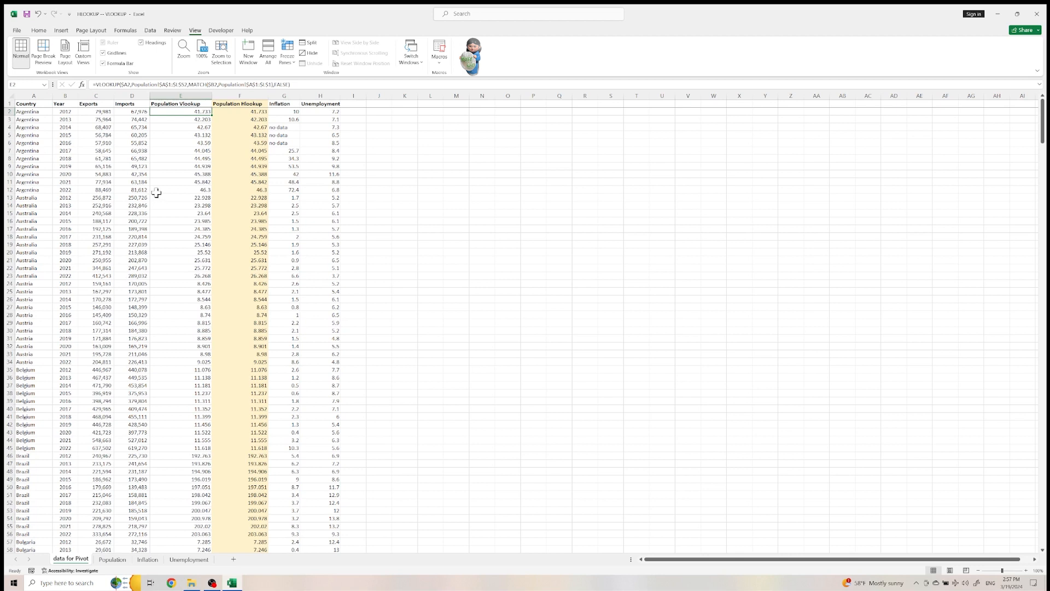
Inspect the VLOOKUP formula in E2 and locate the end of its lookup range at L52 on the Population sheet.
{"action": "key", "text": "F2"}
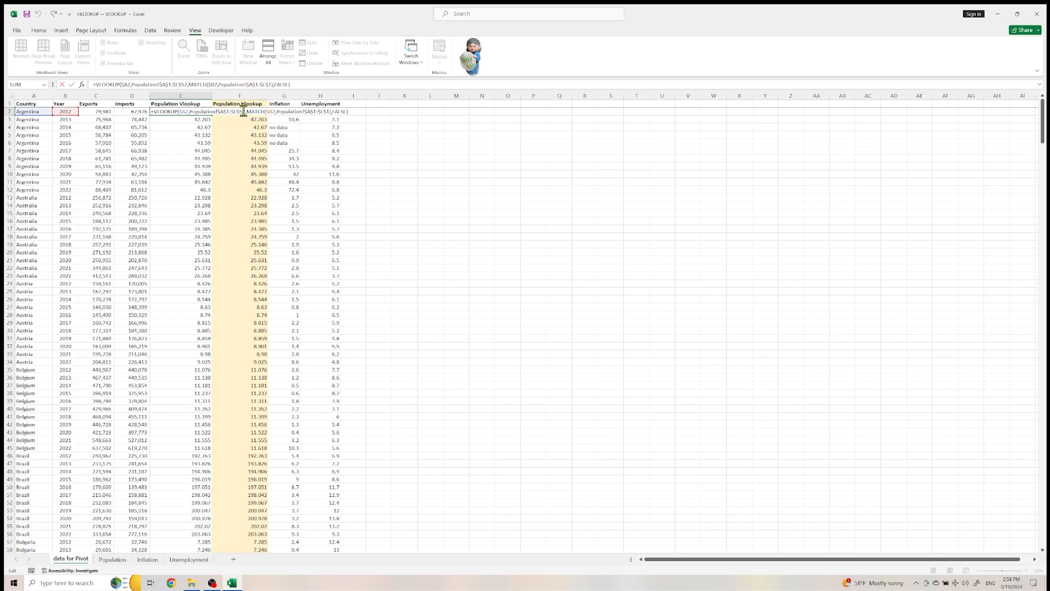
{"action": "key", "text": "Escape"}
{"action": "left_click", "coordinate": [112, 559]}
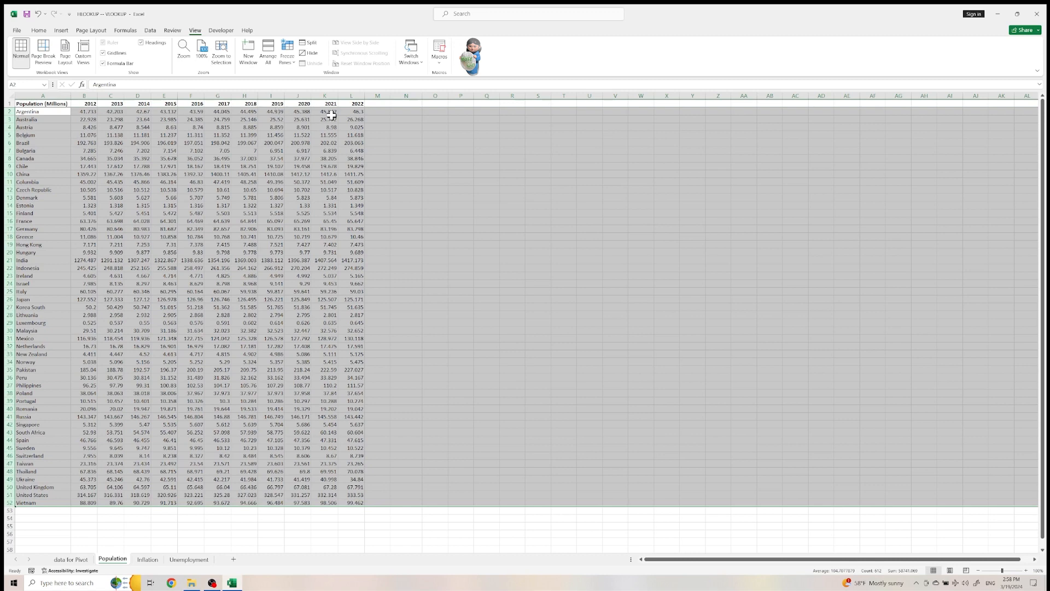
{"action": "left_click", "coordinate": [354, 502]}
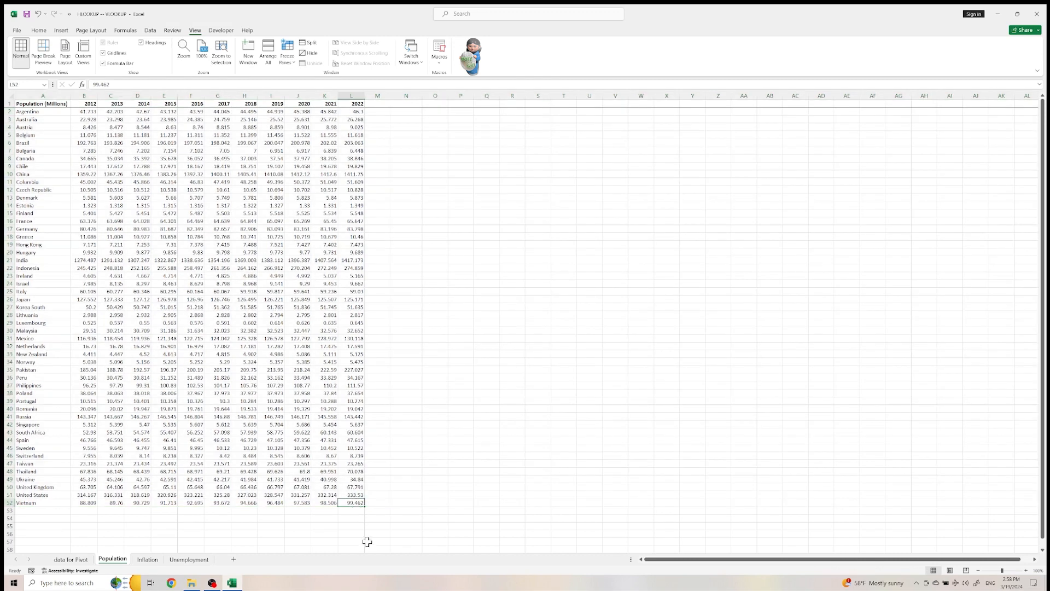
Compare the Year column on the data for Pivot sheet with the year headers on the Population sheet.
{"action": "left_click", "coordinate": [82, 560]}
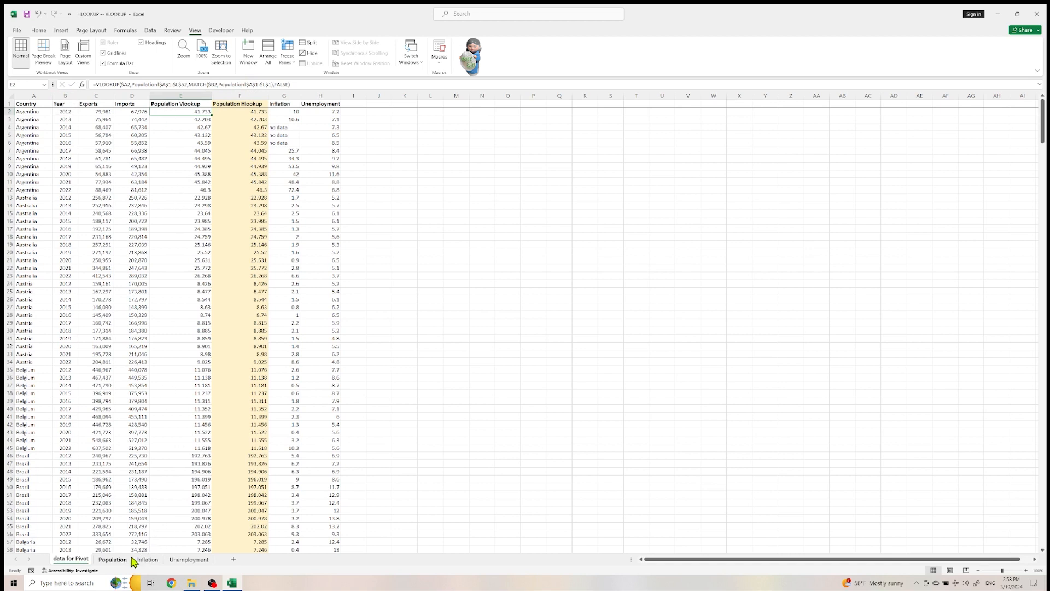
{"action": "left_click", "coordinate": [112, 559]}
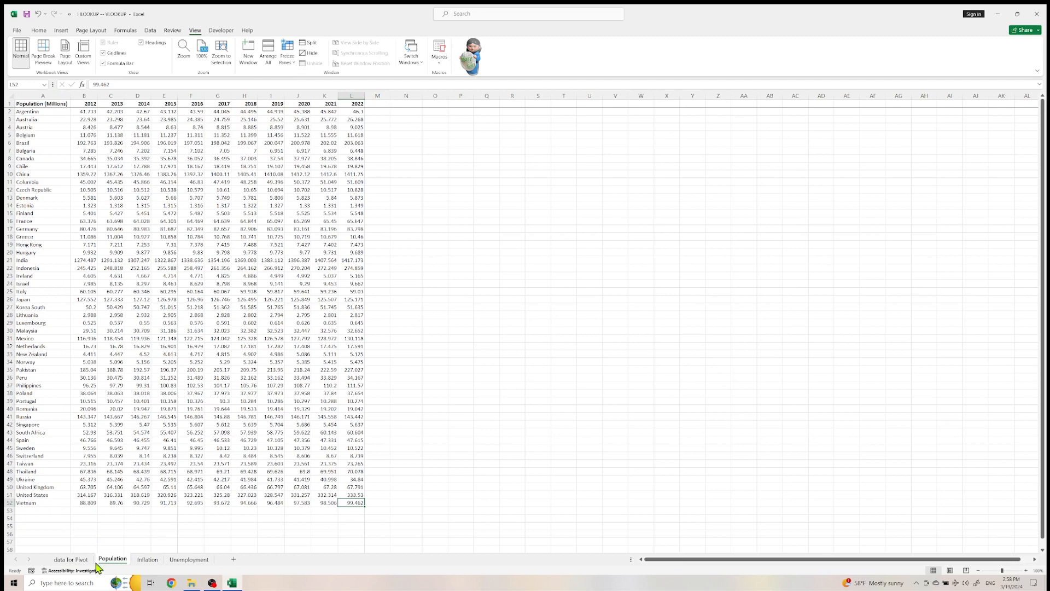
{"action": "left_click", "coordinate": [71, 559]}
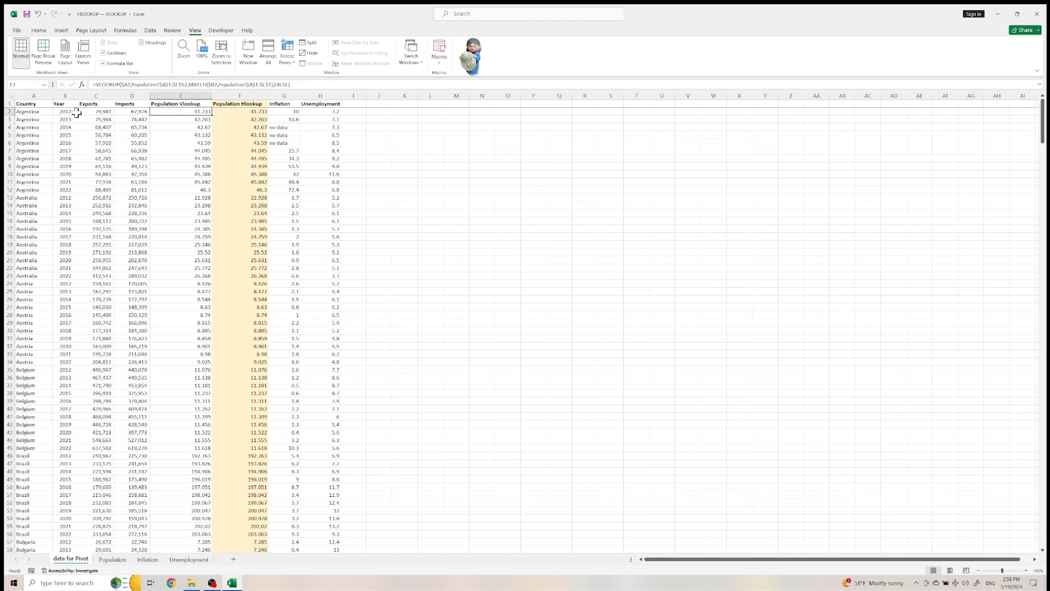
{"action": "left_click", "coordinate": [120, 560]}
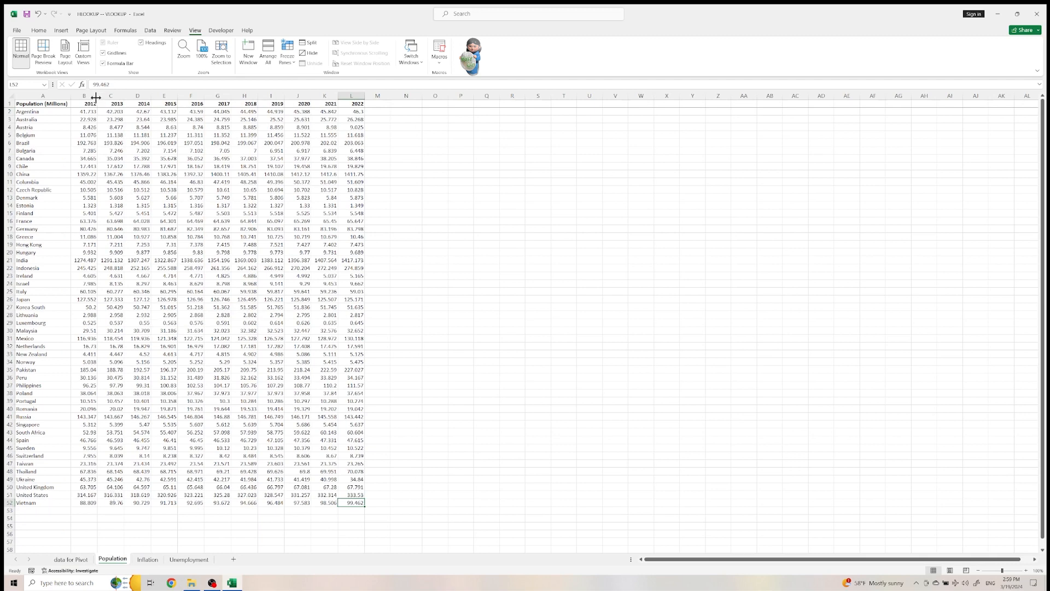
{"action": "left_click", "coordinate": [71, 559]}
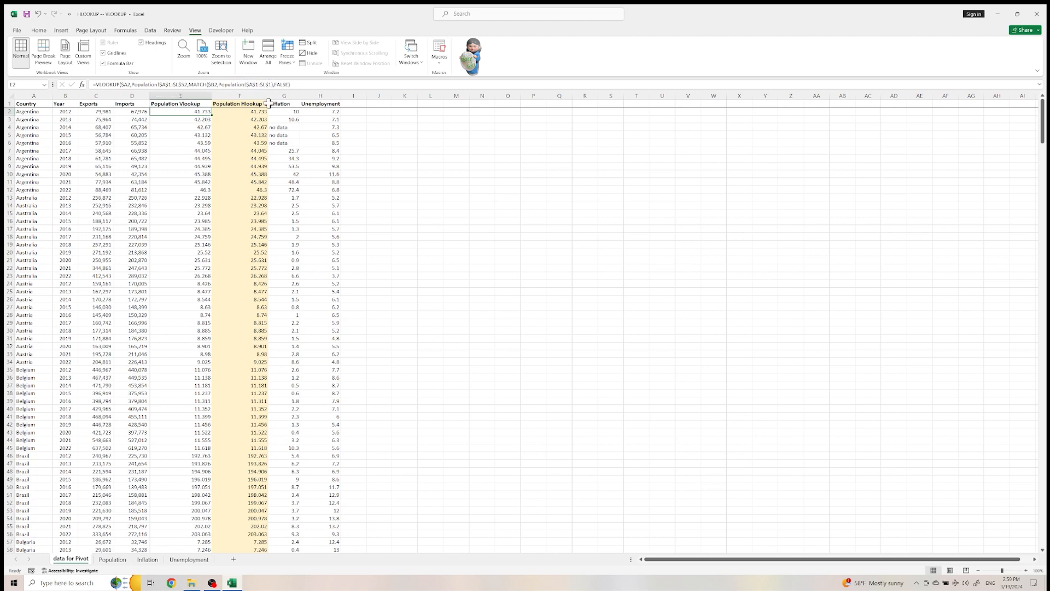
Examine the VLOOKUP formula in E3 against the Population table, and review the Population Vlookup column down to the last Vietnam row.
{"action": "left_click", "coordinate": [188, 119]}
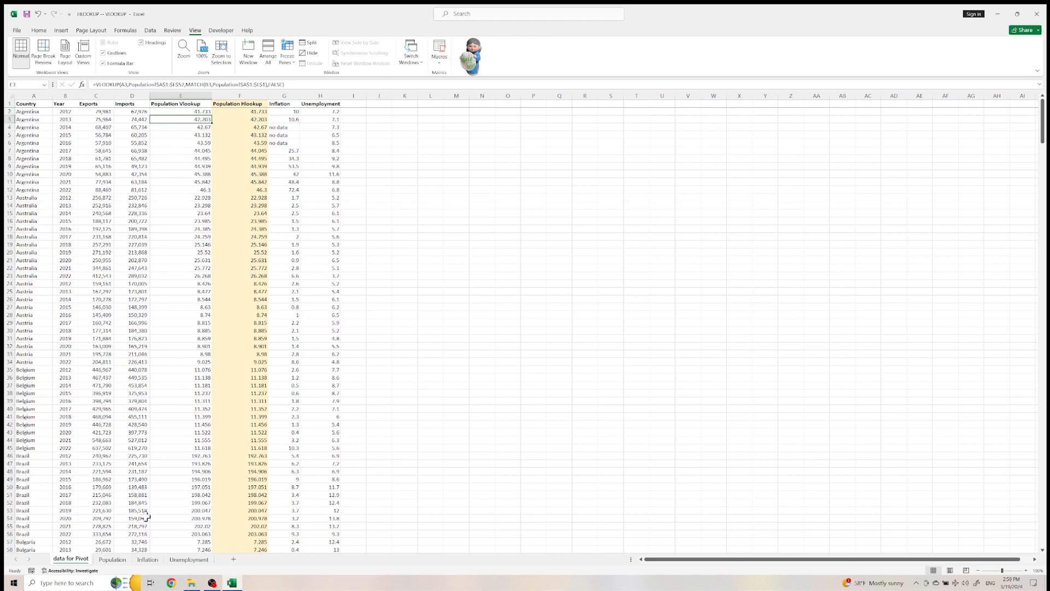
{"action": "left_click", "coordinate": [115, 561]}
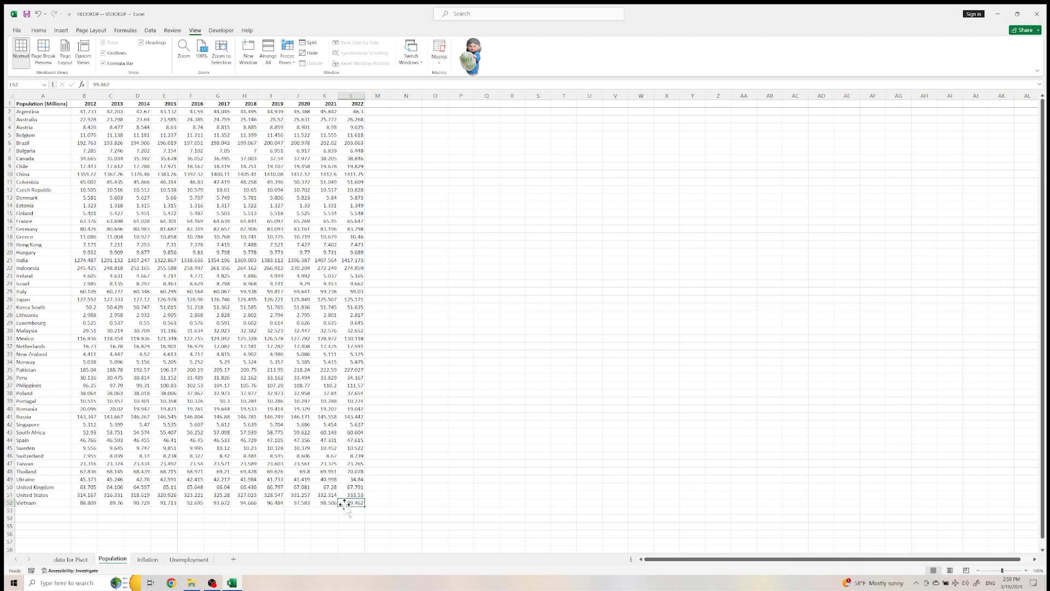
{"action": "left_click", "coordinate": [76, 559]}
{"action": "scroll", "coordinate": [341, 314], "scroll_direction": "down", "scroll_amount": 20}
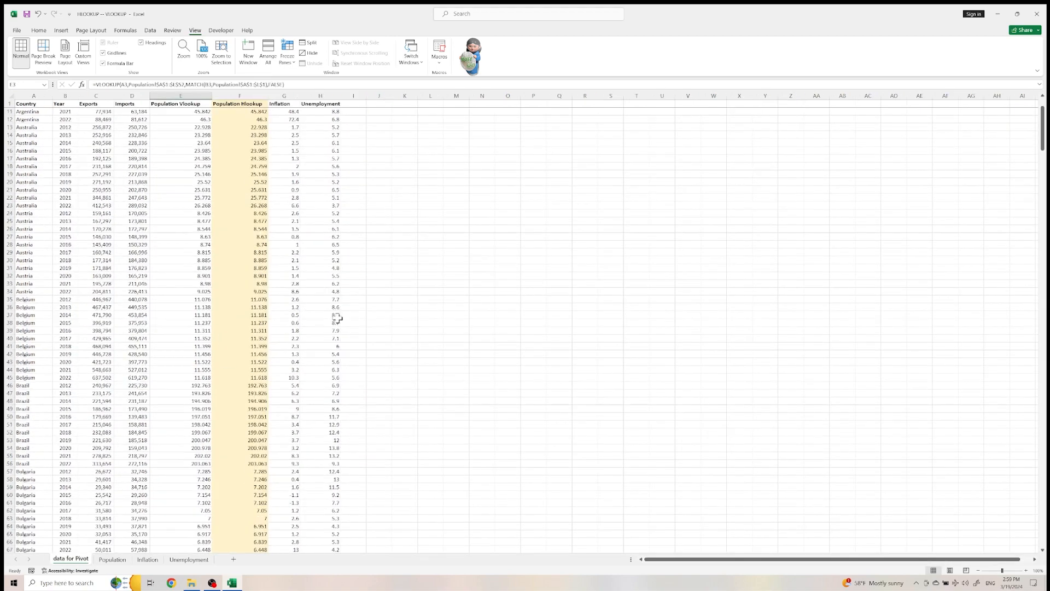
{"action": "scroll", "coordinate": [428, 330], "scroll_direction": "down", "scroll_amount": 20}
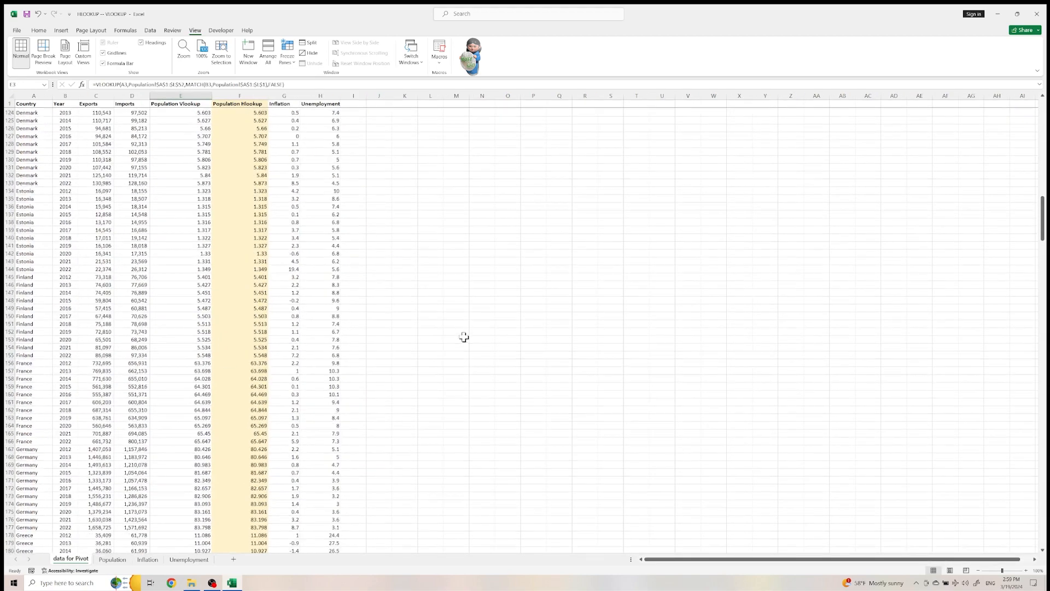
{"action": "left_click_drag", "start_coordinate": [1042, 269], "coordinate": [1045, 550]}
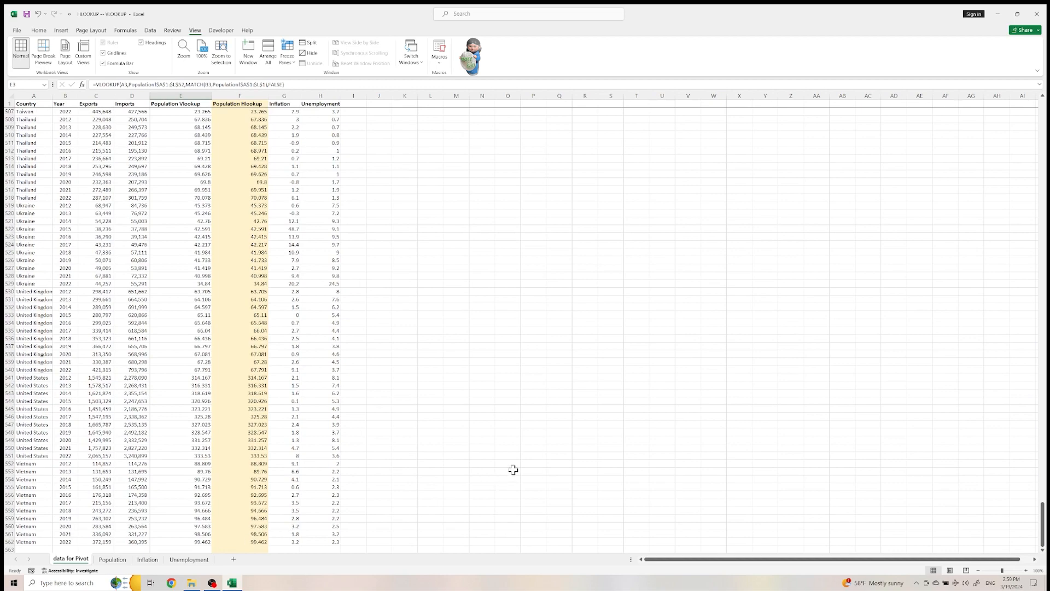
{"action": "left_click_drag", "start_coordinate": [1043, 518], "coordinate": [1043, 115]}
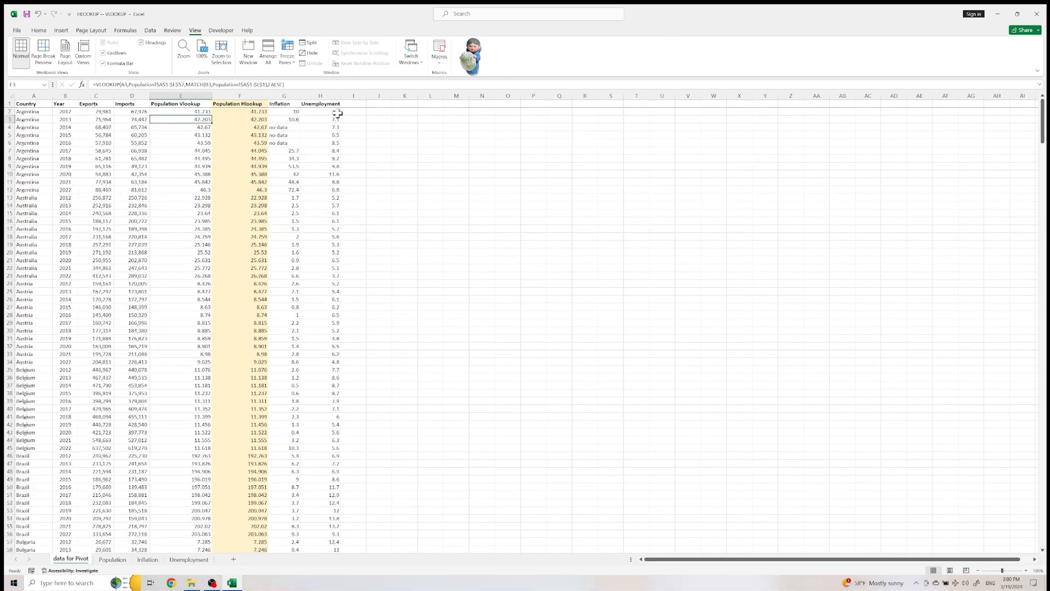
Narrow the Population Vlookup column slightly, and inspect the HLOOKUP formula in F2 alongside the Population sheet's country column.
{"action": "left_click_drag", "start_coordinate": [209, 97], "coordinate": [207, 96]}
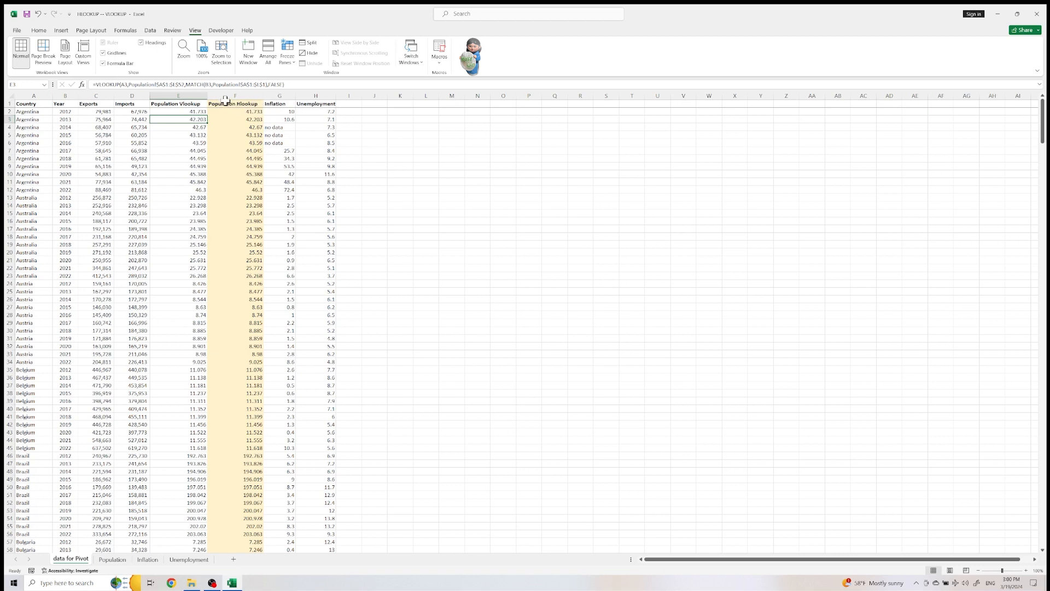
{"action": "left_click", "coordinate": [236, 95]}
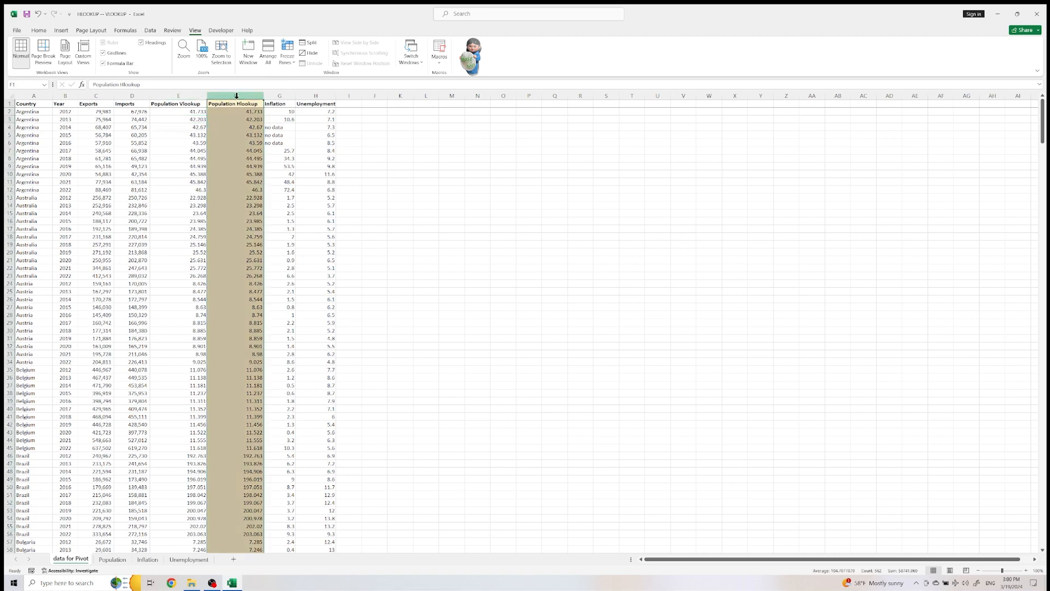
{"action": "left_click", "coordinate": [238, 111]}
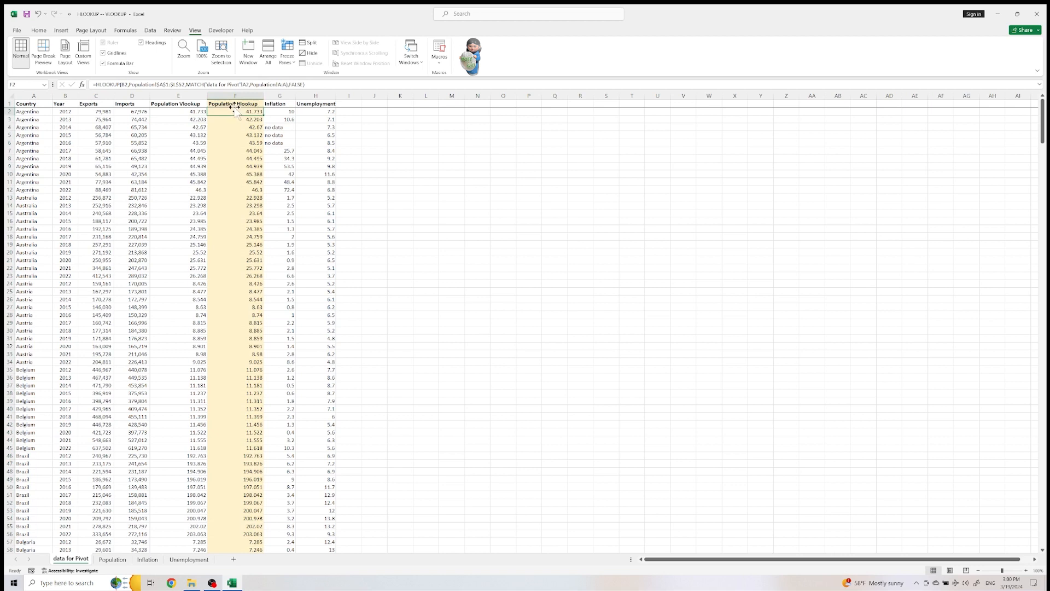
{"action": "key", "text": "F2"}
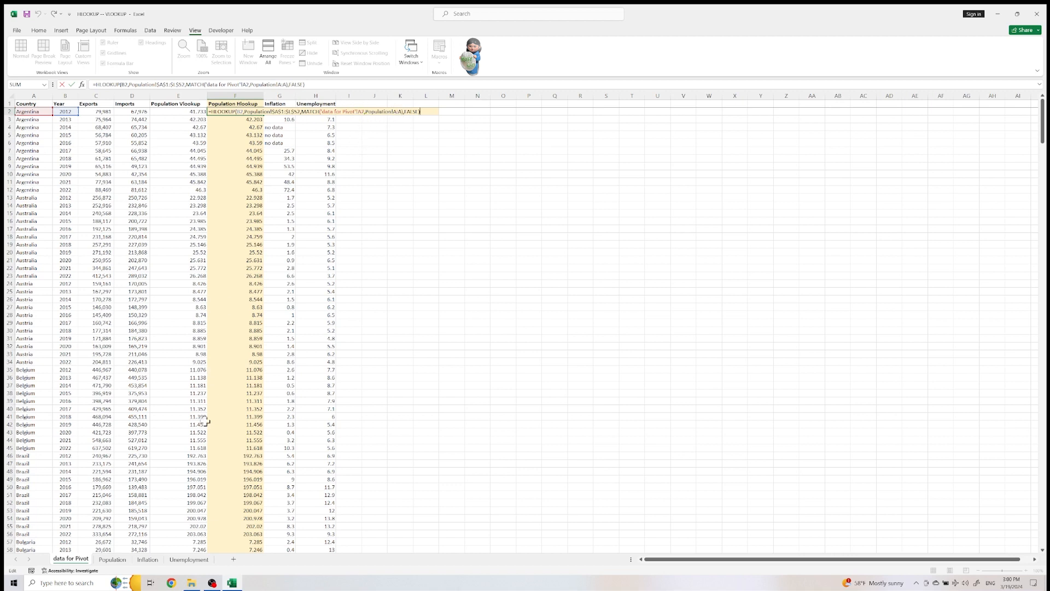
{"action": "left_click", "coordinate": [113, 560]}
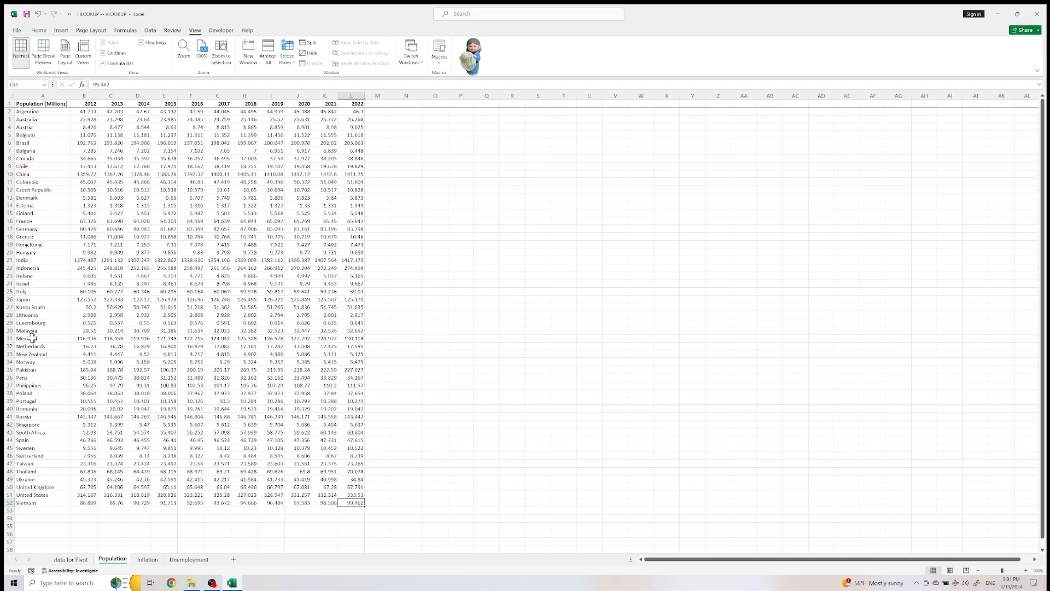
{"action": "left_click", "coordinate": [48, 97]}
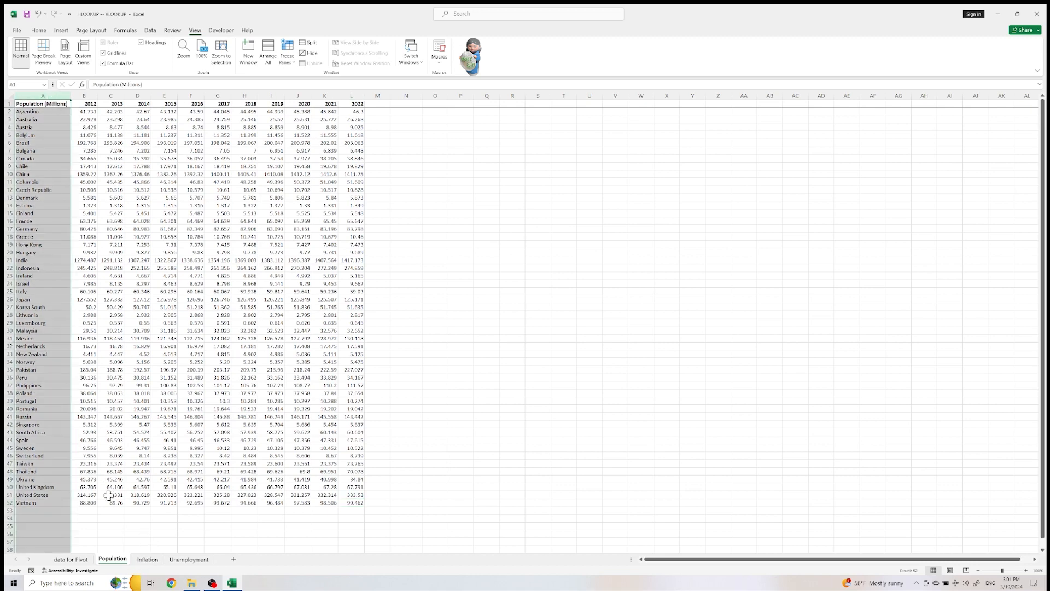
{"action": "left_click", "coordinate": [87, 560]}
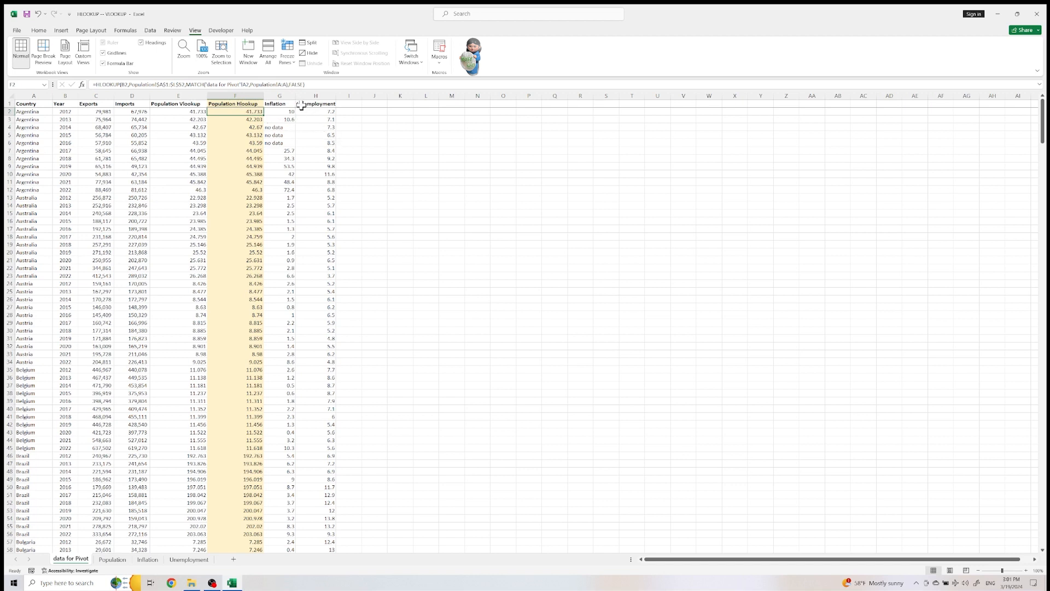
Set the zoom of the Inflation and Unemployment sheets to 100%, and return to the data for Pivot sheet.
{"action": "left_click", "coordinate": [149, 560]}
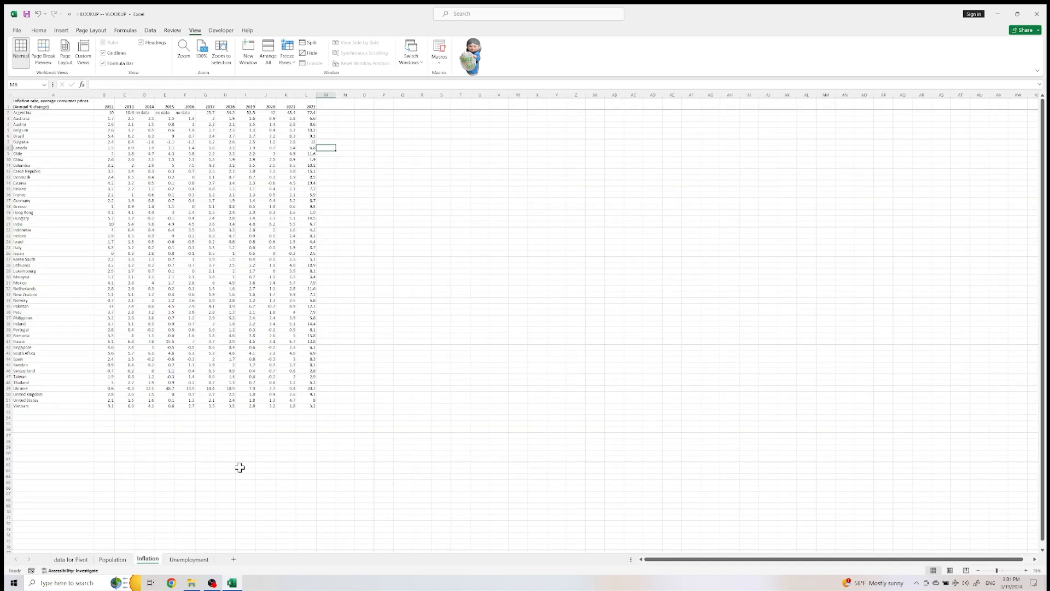
{"action": "left_click", "coordinate": [206, 58]}
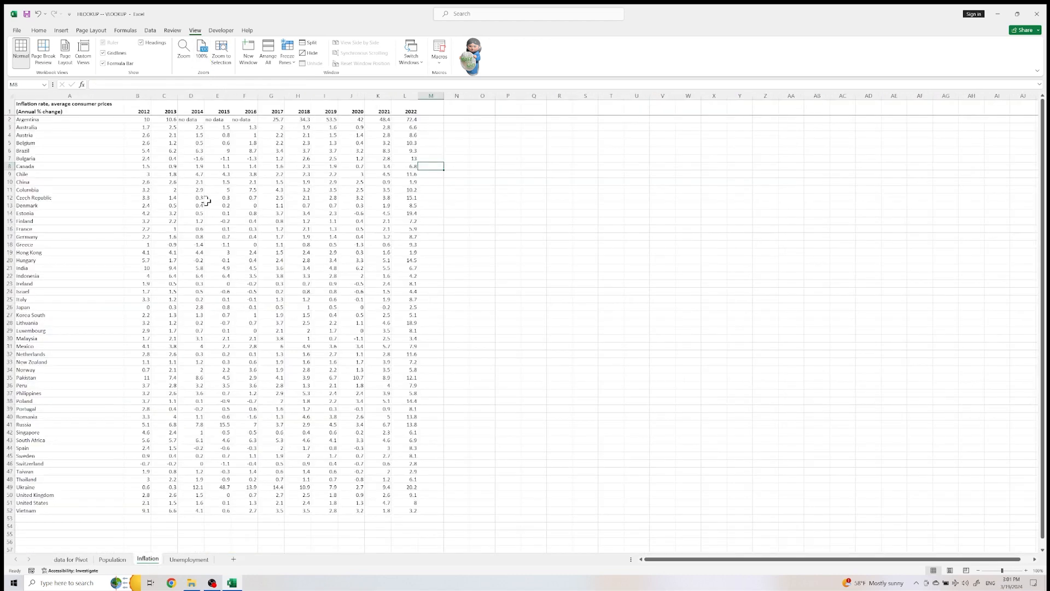
{"action": "left_click", "coordinate": [186, 560]}
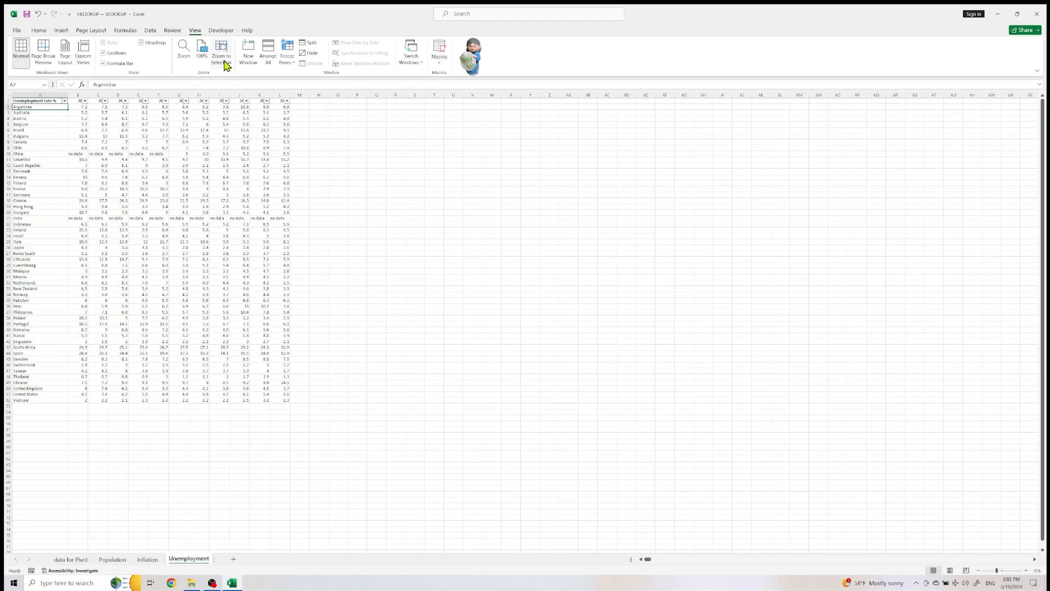
{"action": "left_click", "coordinate": [202, 54]}
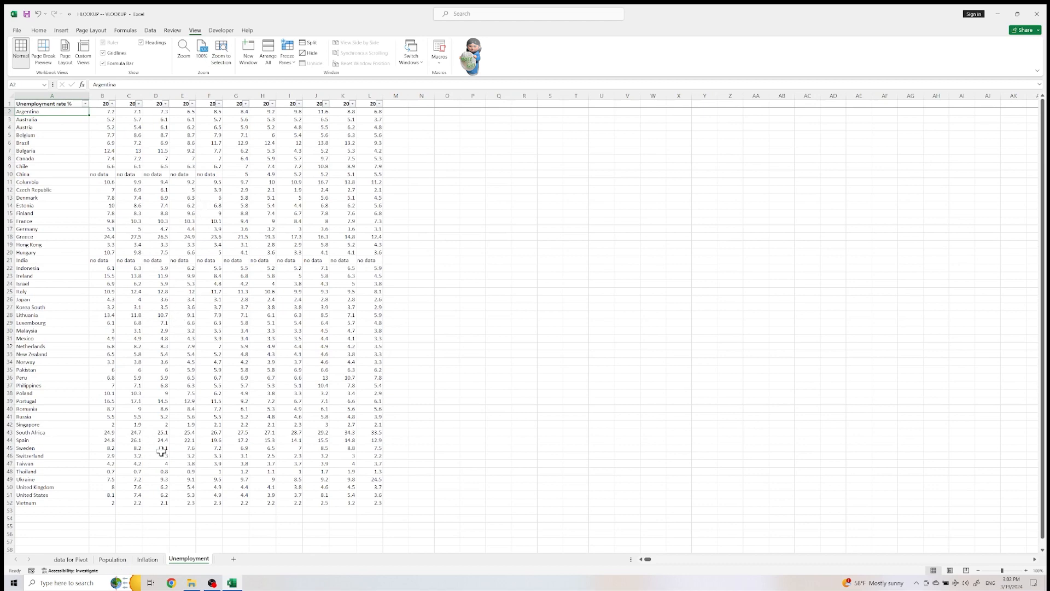
{"action": "left_click", "coordinate": [71, 559]}
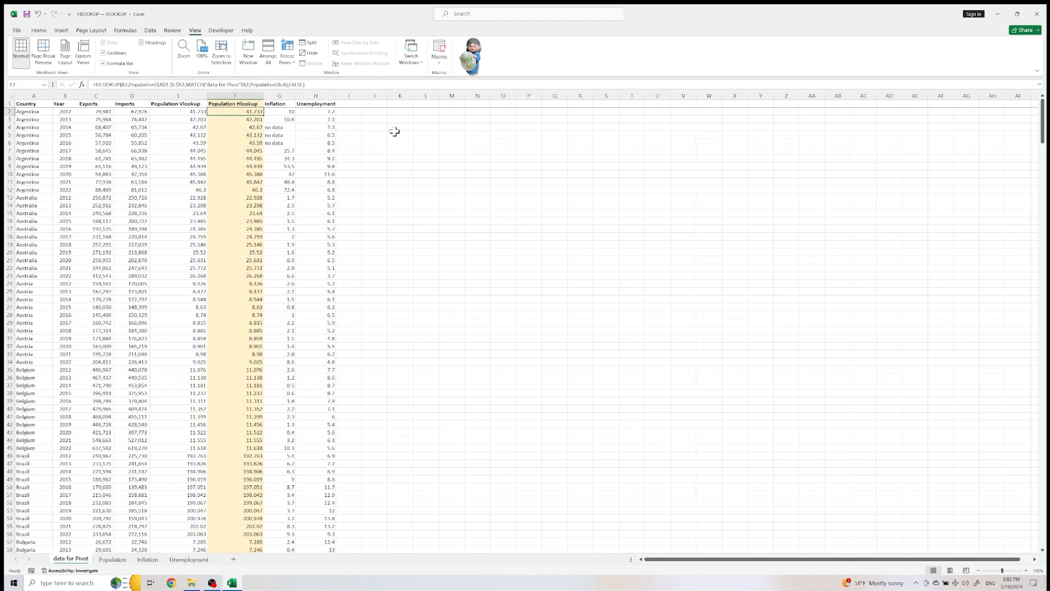